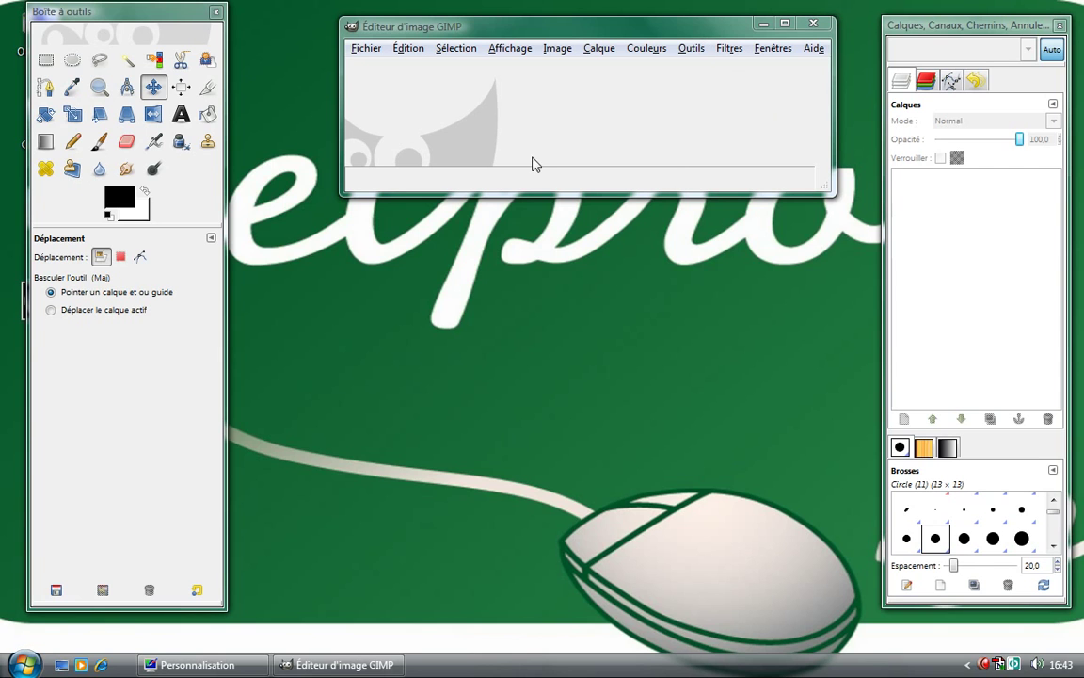
# - Load the yoga beach photo (343x512) into GIMP and enlarge its image window
pyautogui.moveTo(146, 14); pyautogui.dragTo(200, 20)
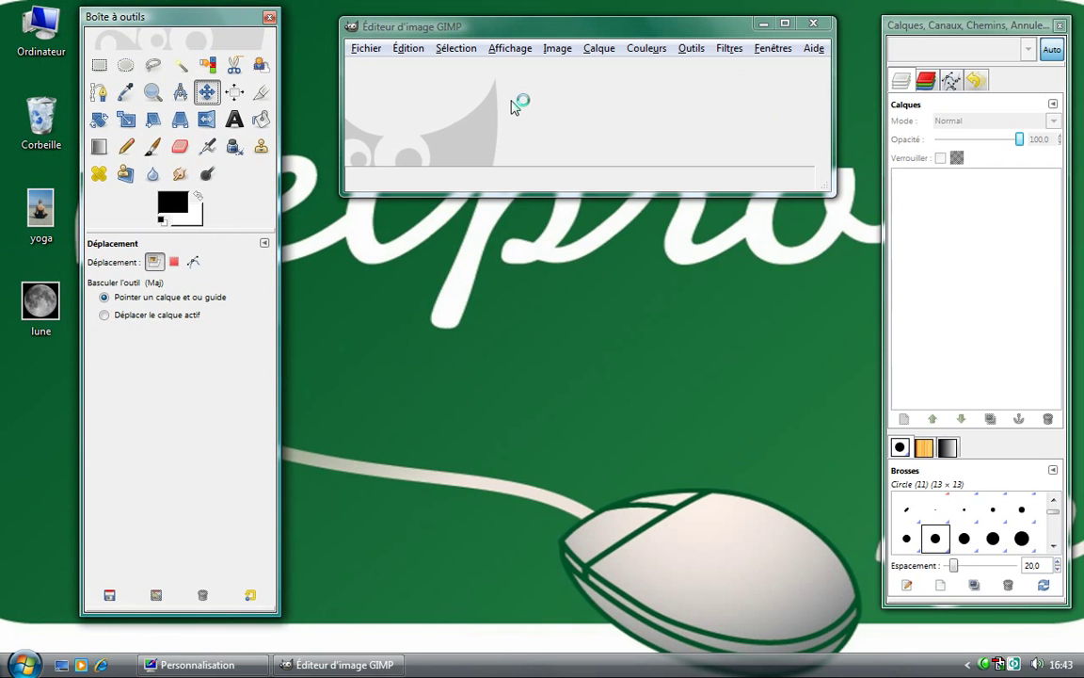
pyautogui.moveTo(467, 122); pyautogui.dragTo(513, 102)
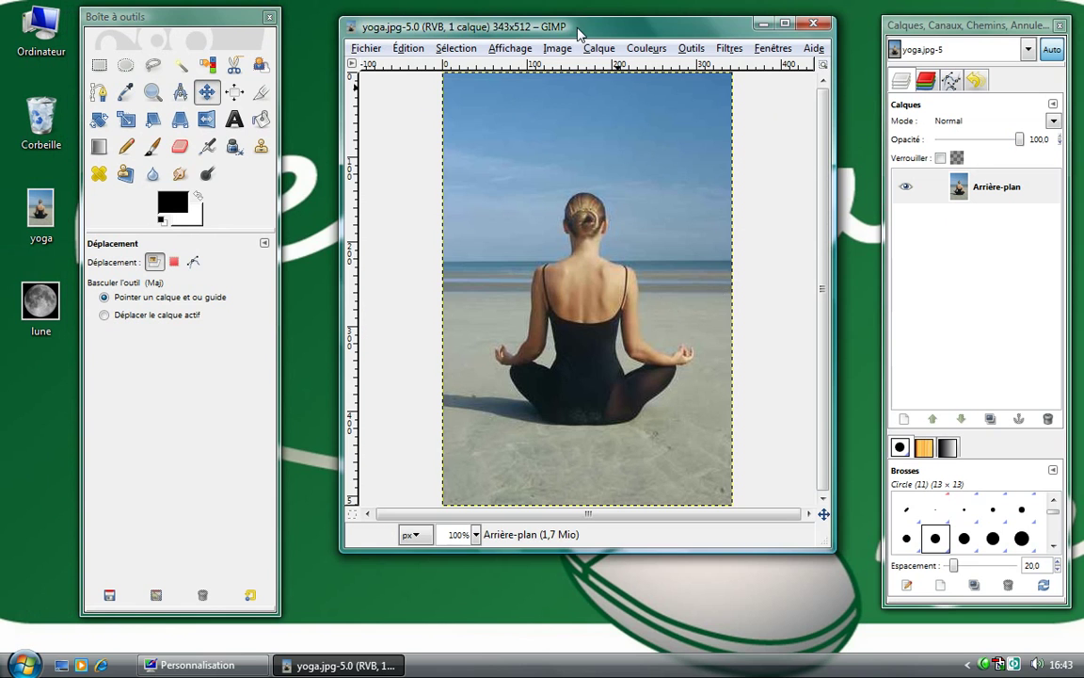
pyautogui.moveTo(523, 27); pyautogui.dragTo(481, 20)
pyautogui.moveTo(782, 518); pyautogui.dragTo(827, 568)
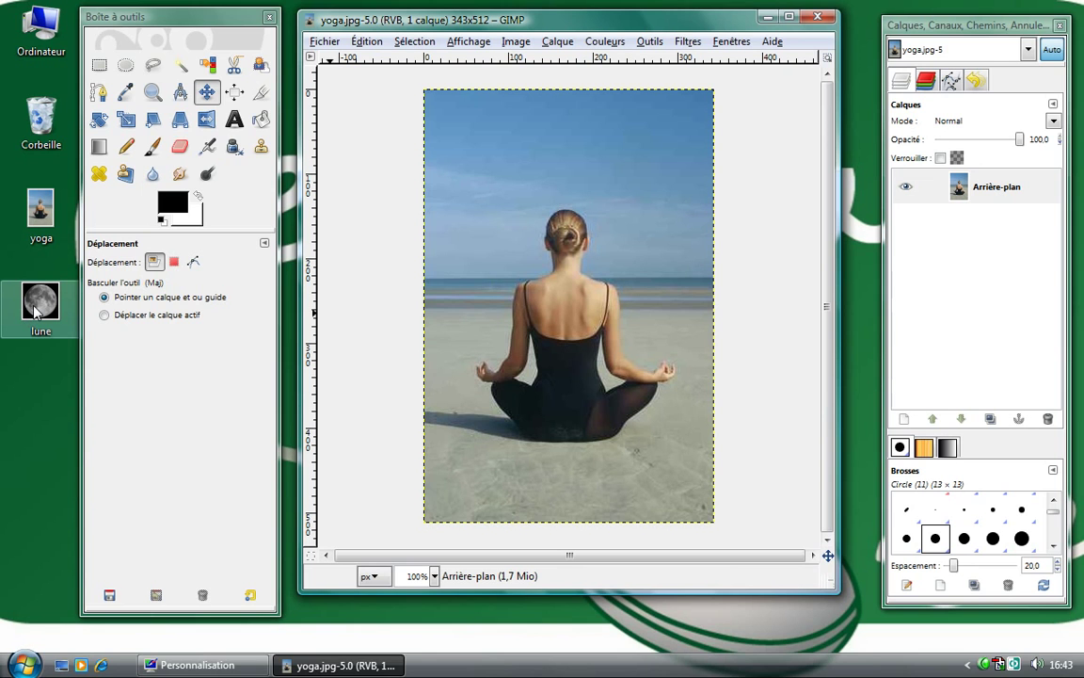
# - Add lune.jpg as a layer above Arrière-plan, then try dragging it below the background
pyautogui.moveTo(40, 301); pyautogui.dragTo(513, 193)
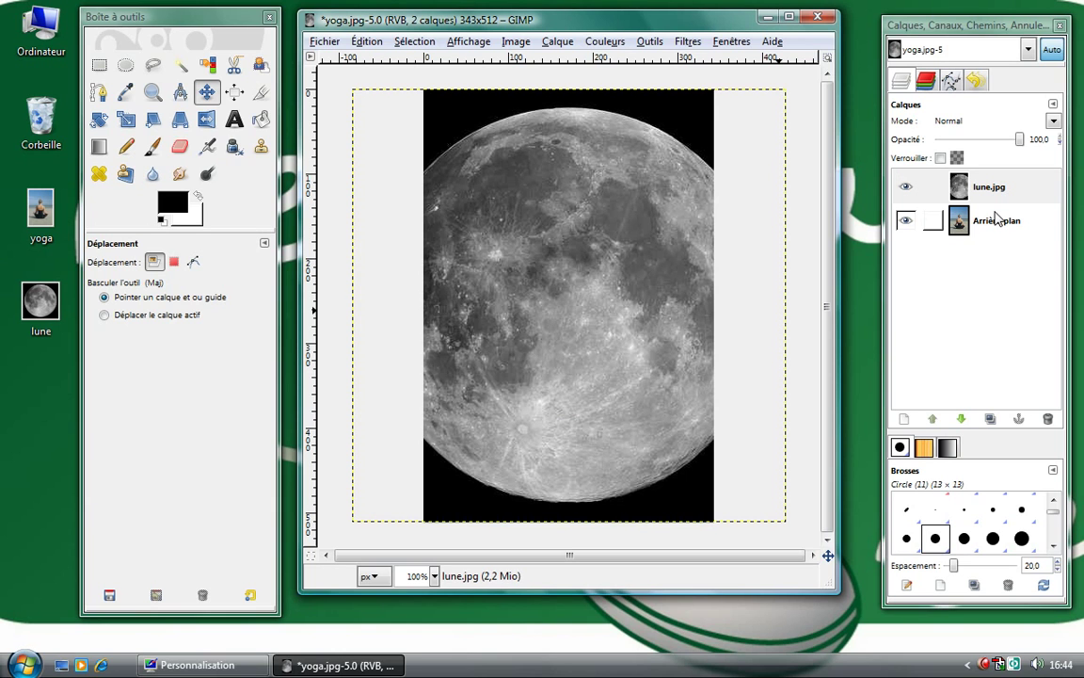
pyautogui.click(962, 224)
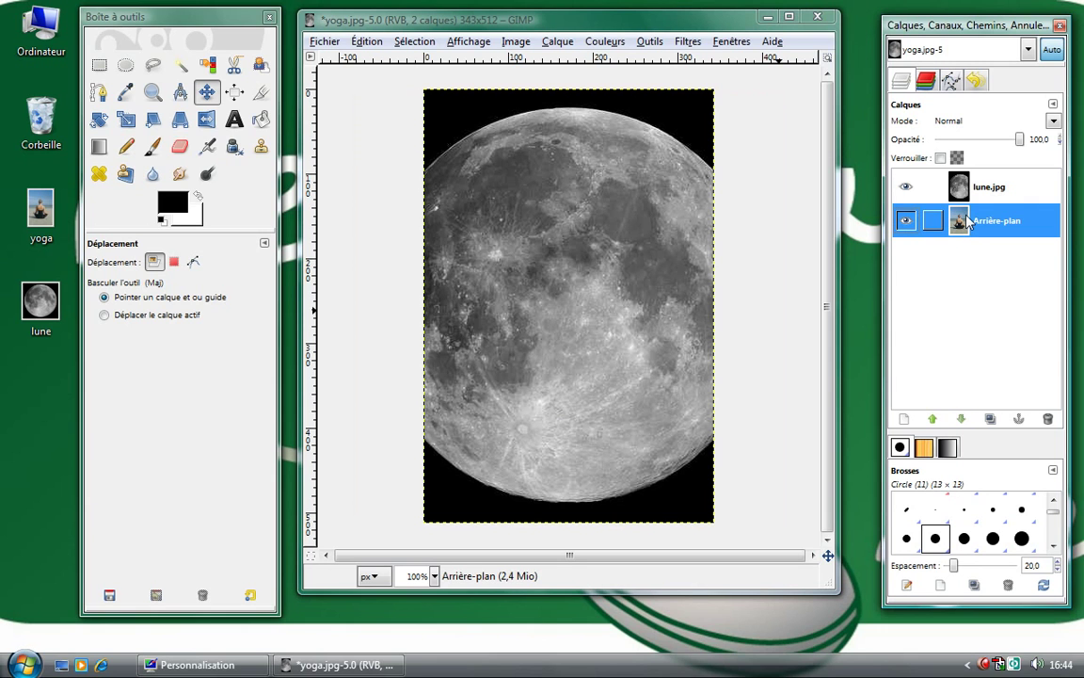
pyautogui.click(989, 192)
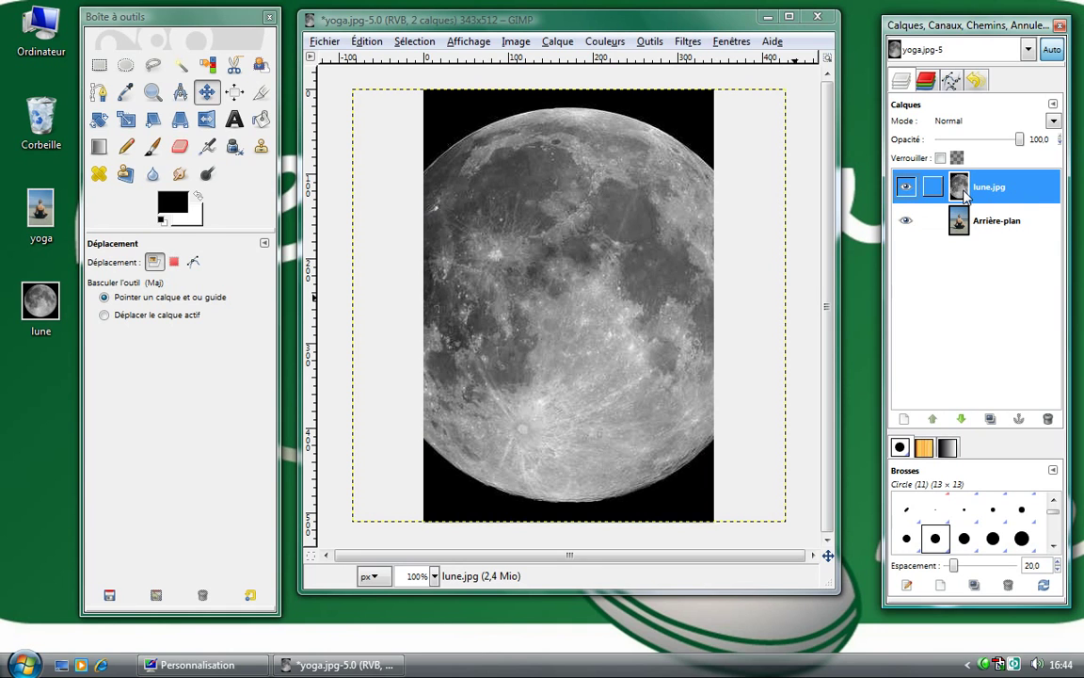
pyautogui.moveTo(962, 191)
pyautogui.mouseDown()
pyautogui.moveTo(958, 260)
pyautogui.moveTo(946, 250)
pyautogui.mouseUp()
pyautogui.moveTo(960, 184)
pyautogui.mouseDown()
pyautogui.moveTo(975, 248)
pyautogui.moveTo(958, 215)
pyautogui.mouseUp()
pyautogui.click(961, 419)
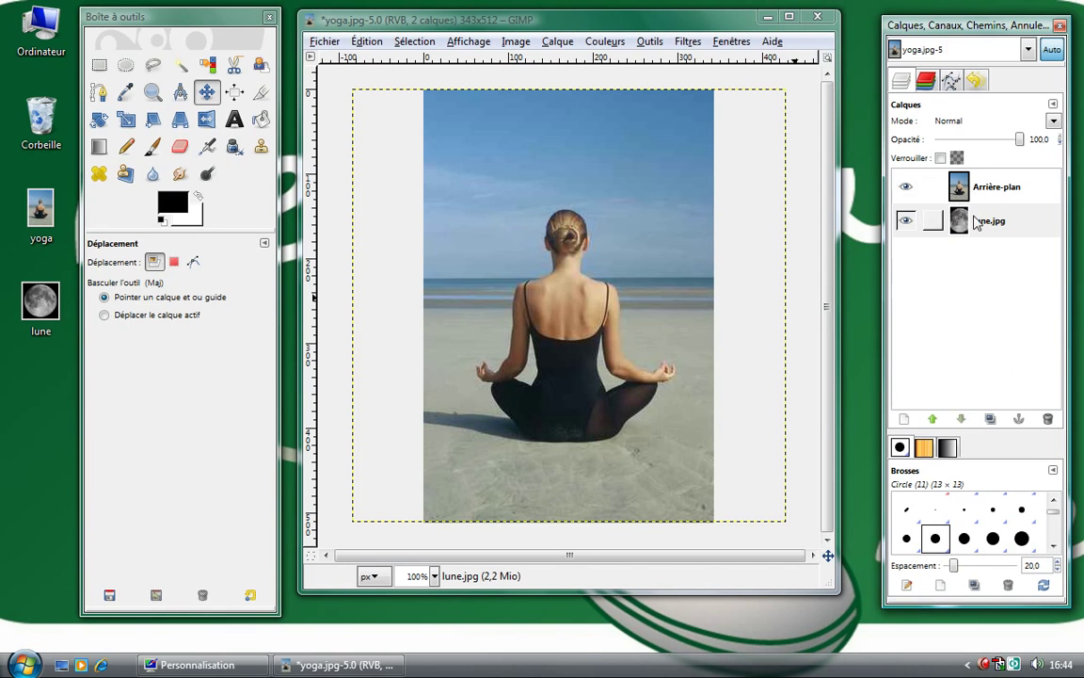
pyautogui.click(962, 226)
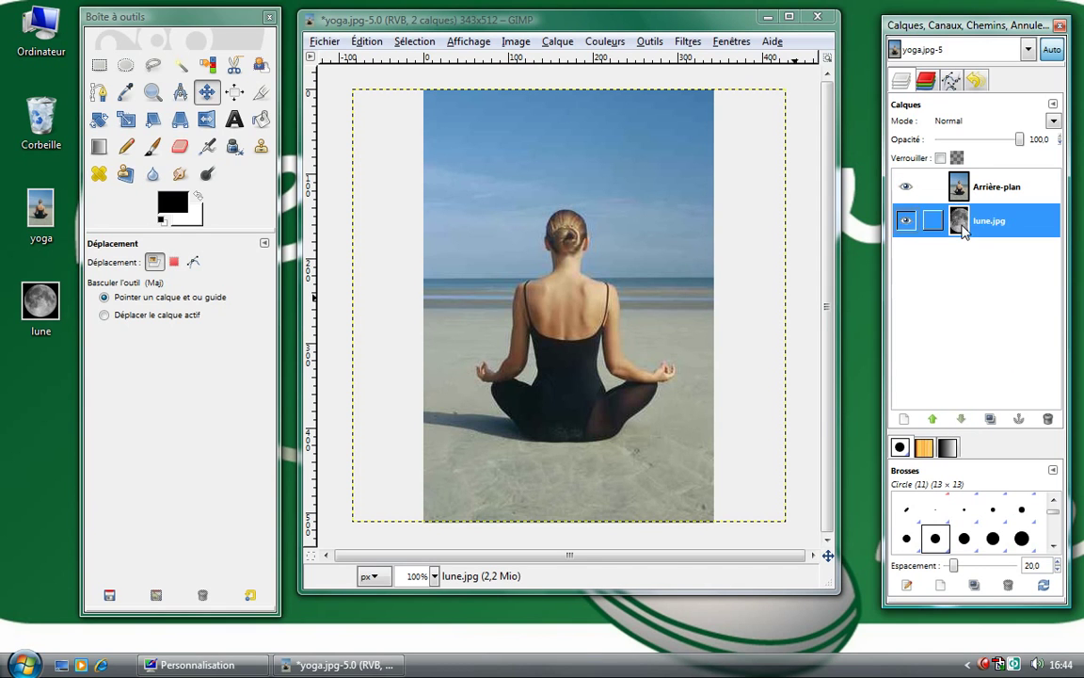
pyautogui.click(931, 420)
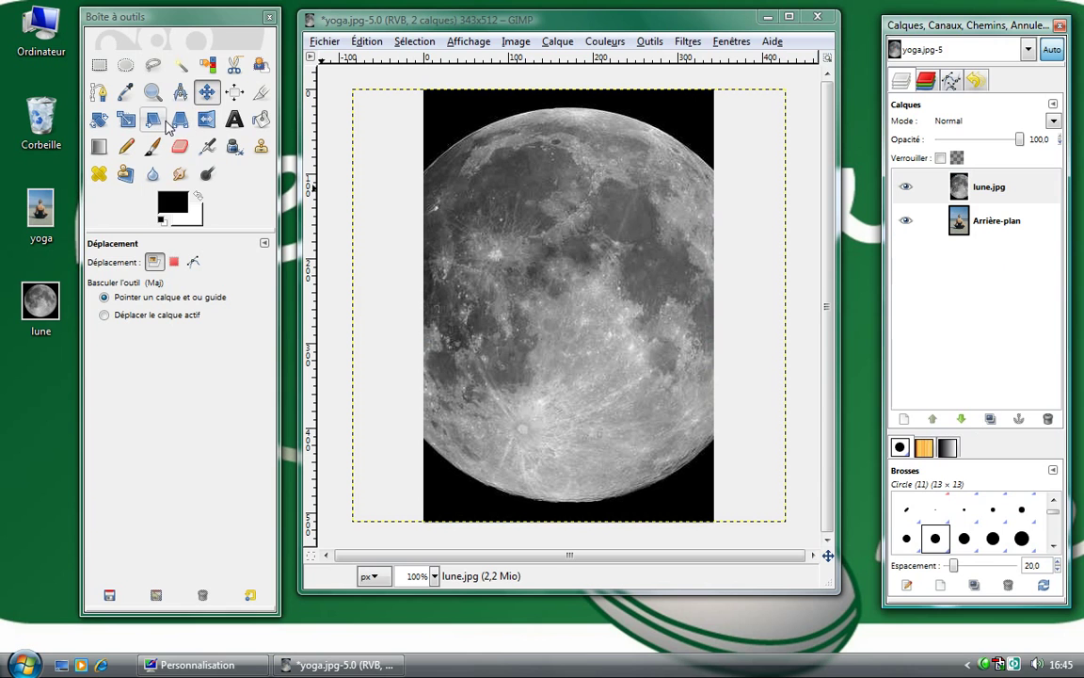
# - Maximize the image window and dock the toolbox left and the Layers panel right
pyautogui.doubleClick(372, 21)
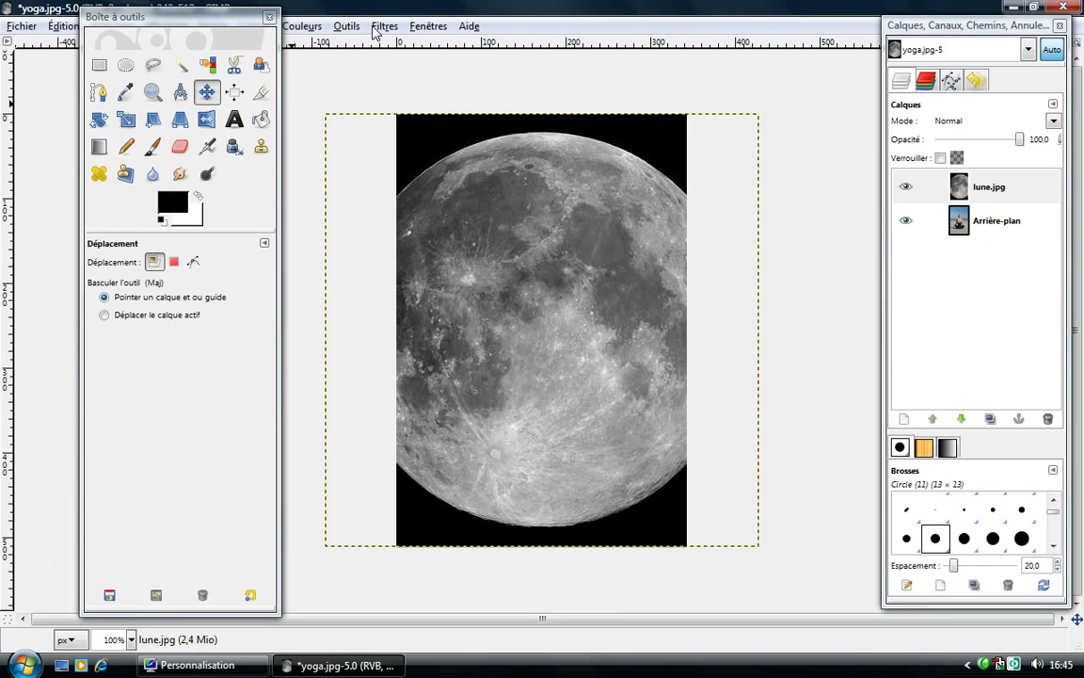
pyautogui.moveTo(192, 22); pyautogui.dragTo(135, 55)
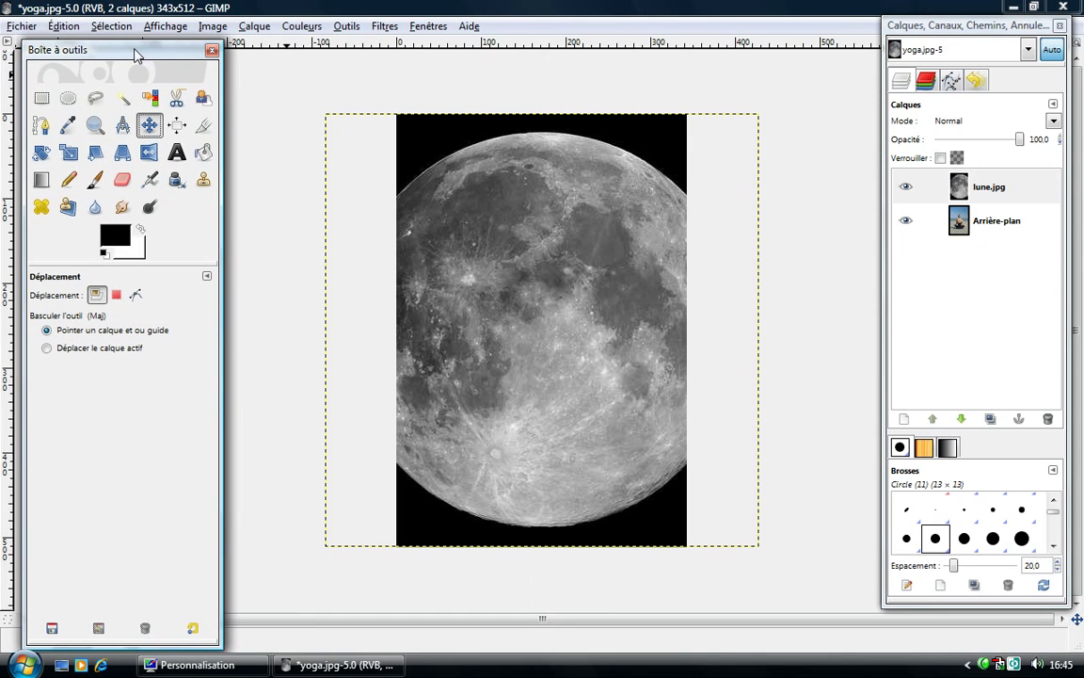
pyautogui.moveTo(967, 18); pyautogui.dragTo(977, 55)
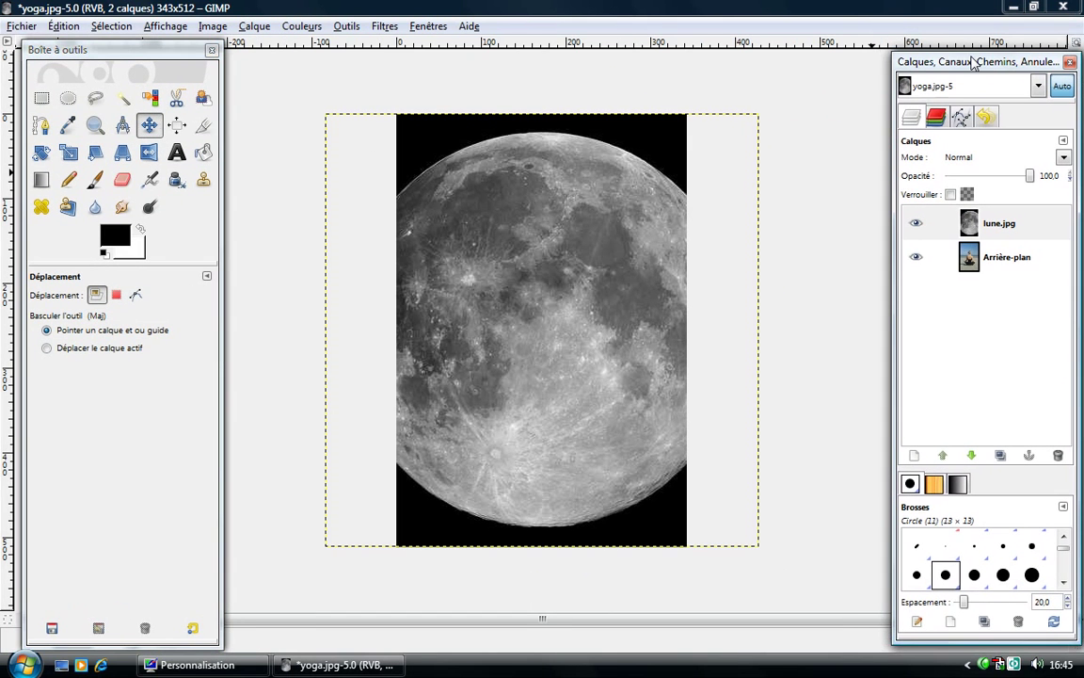
# - Scale the lune.jpg layer proportionally down to 102×102 pixels with 'Conserver le rapport' on
pyautogui.click(68, 157)
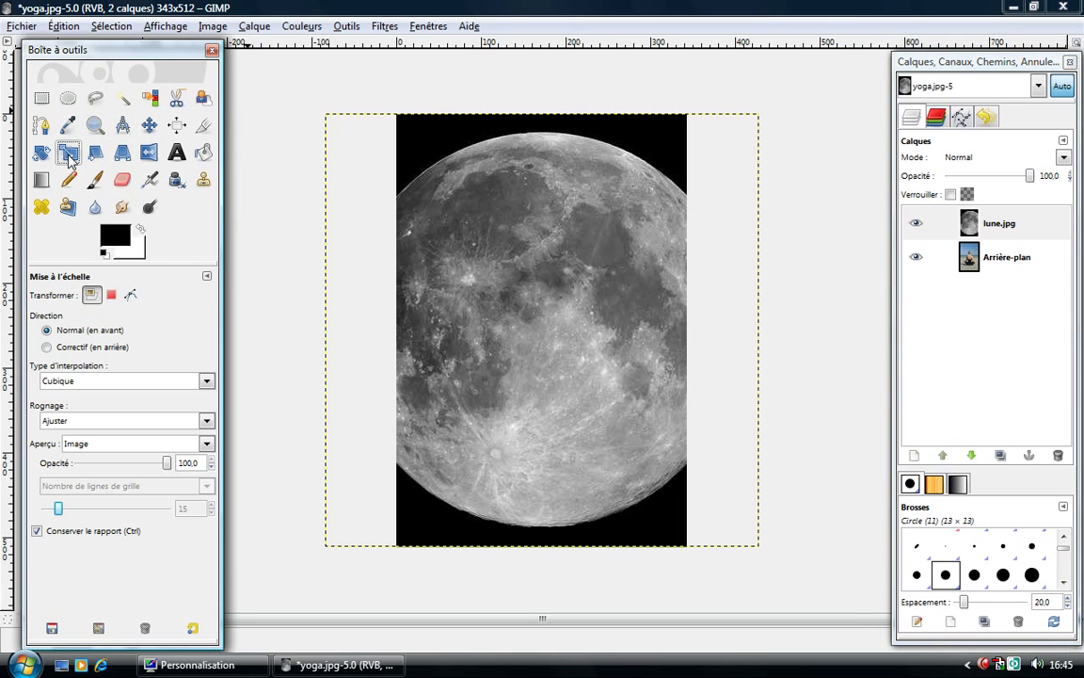
pyautogui.click(68, 533)
pyautogui.click(83, 533)
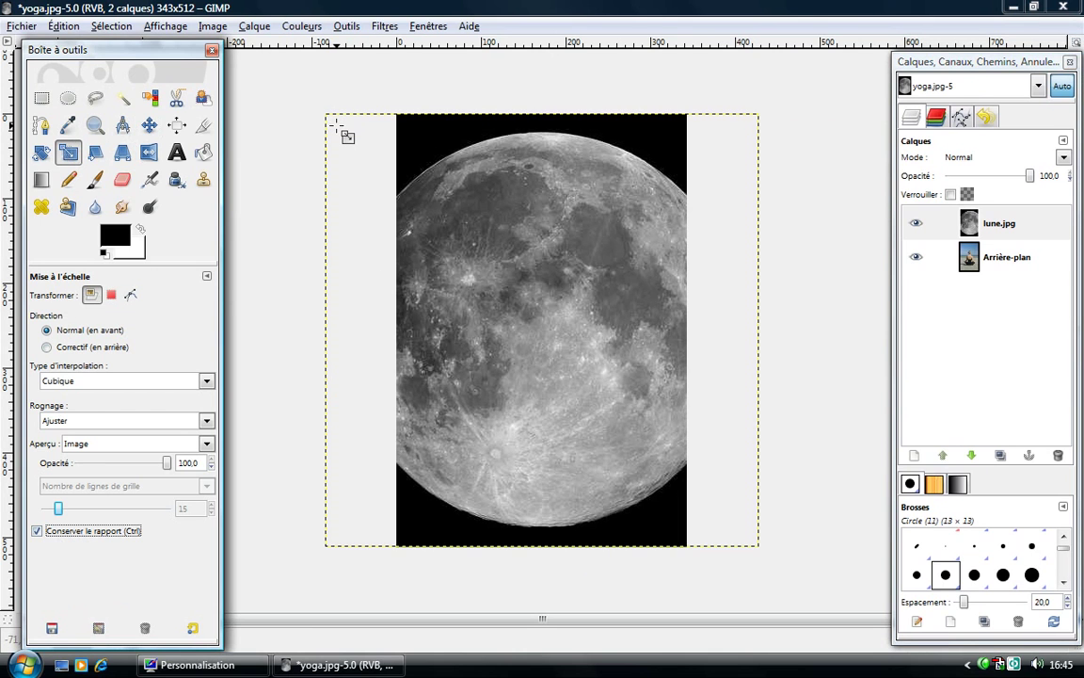
pyautogui.moveTo(337, 125)
pyautogui.mouseDown()
pyautogui.moveTo(505, 263)
pyautogui.moveTo(683, 471)
pyautogui.mouseUp()
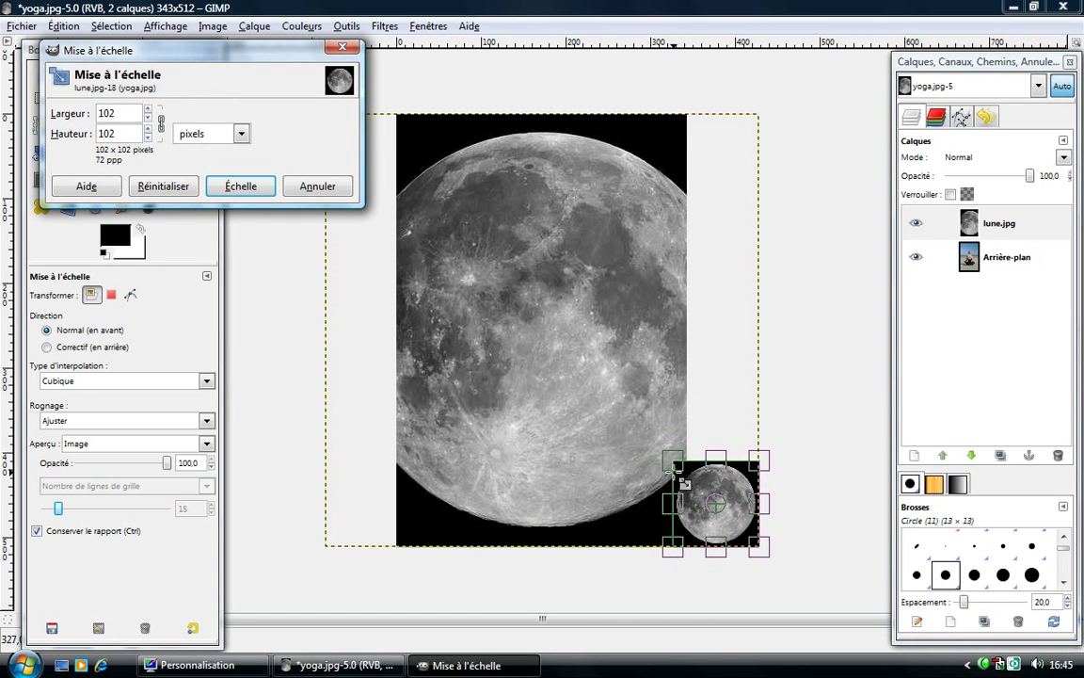
pyautogui.click(240, 185)
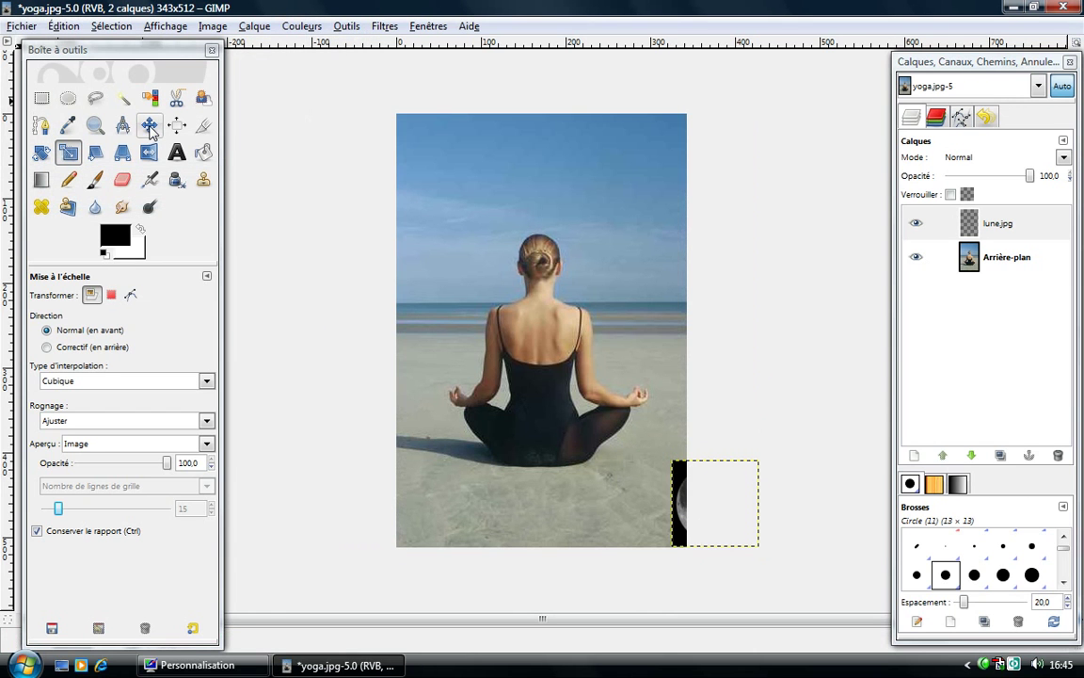
# - Move the 102×102 moon into the top-left sky of the photo and select lune.jpg
pyautogui.click(148, 125)
pyautogui.moveTo(685, 507)
pyautogui.mouseDown()
pyautogui.moveTo(548, 167)
pyautogui.moveTo(582, 178)
pyautogui.mouseUp()
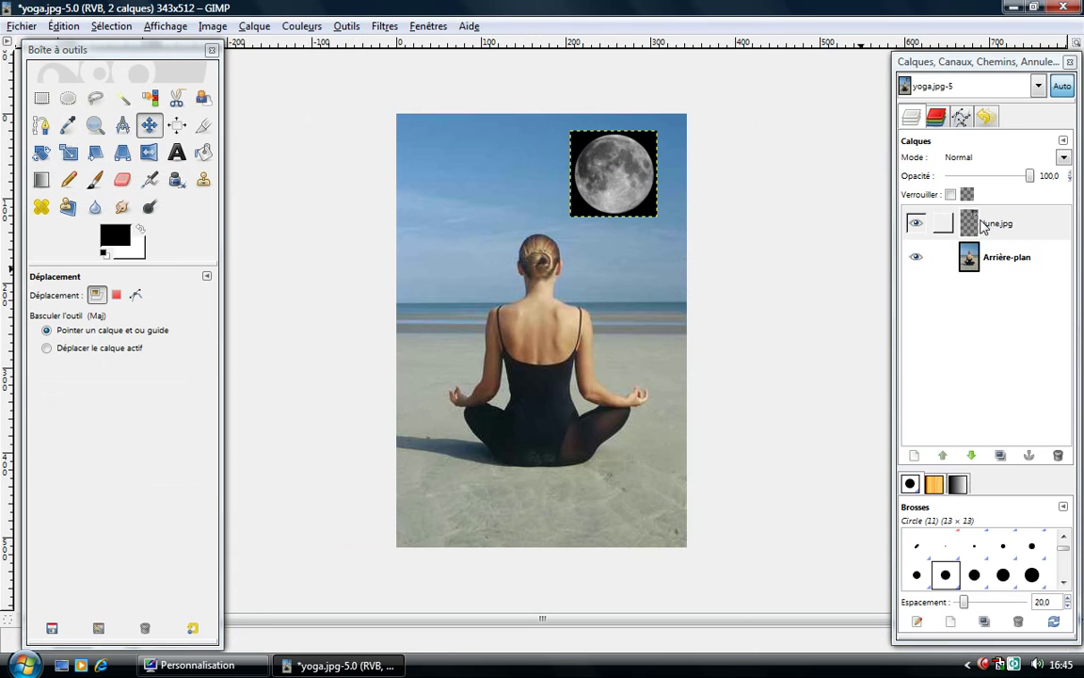
pyautogui.moveTo(626, 176)
pyautogui.mouseDown()
pyautogui.moveTo(487, 163)
pyautogui.moveTo(457, 175)
pyautogui.mouseUp()
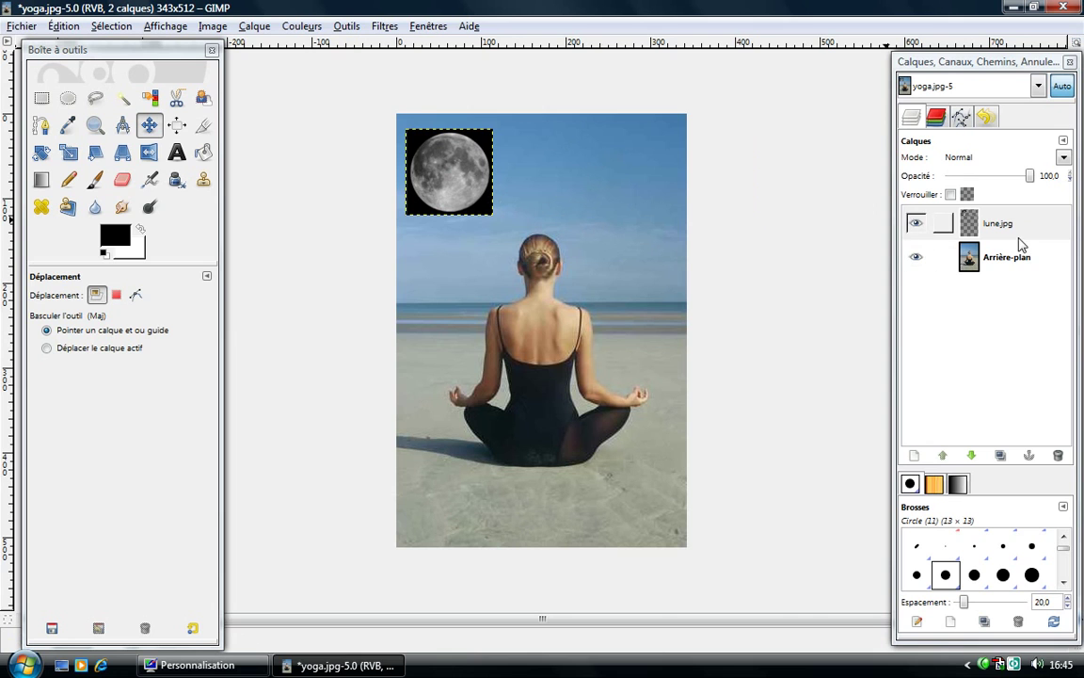
pyautogui.moveTo(953, 224)
pyautogui.mouseDown()
pyautogui.moveTo(946, 247)
pyautogui.moveTo(855, 229)
pyautogui.mouseUp()
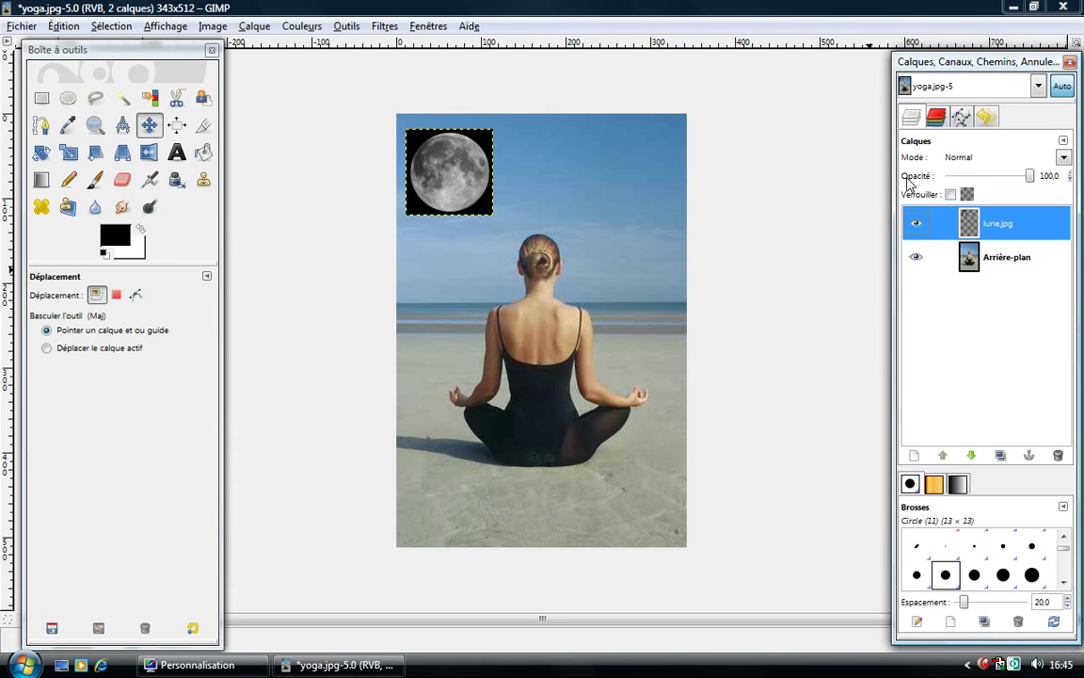
# - Adjust lune.jpg's opacity and set its blend mode to Écran so the black background vanishes
pyautogui.moveTo(1031, 178)
pyautogui.mouseDown()
pyautogui.moveTo(964, 187)
pyautogui.moveTo(1039, 182)
pyautogui.mouseUp()
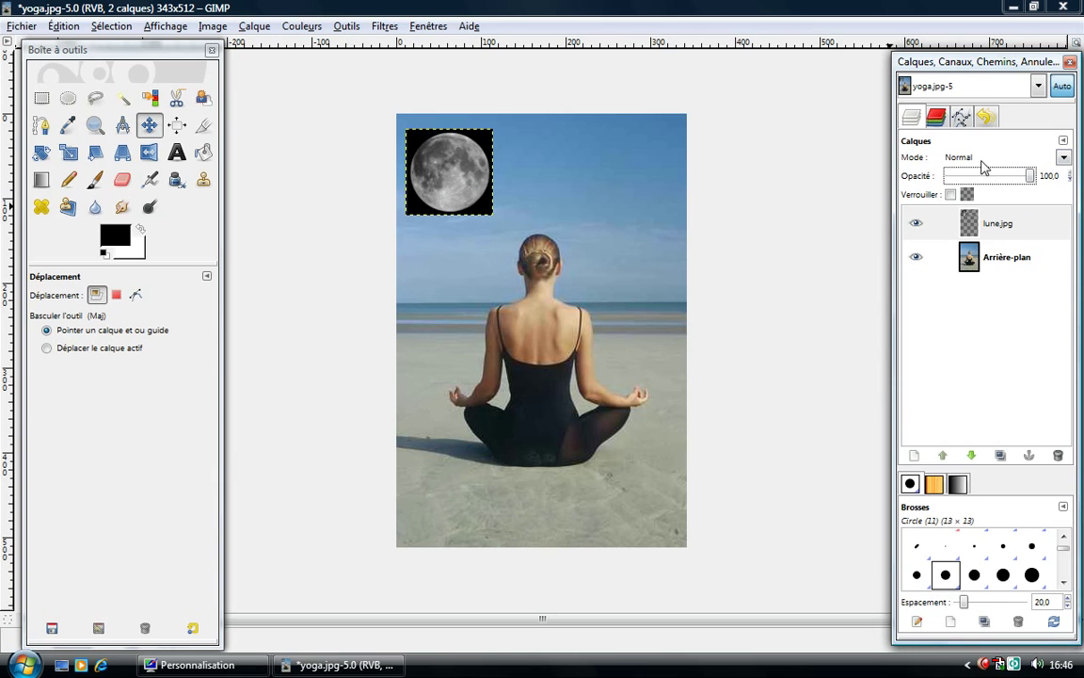
pyautogui.click(1061, 158)
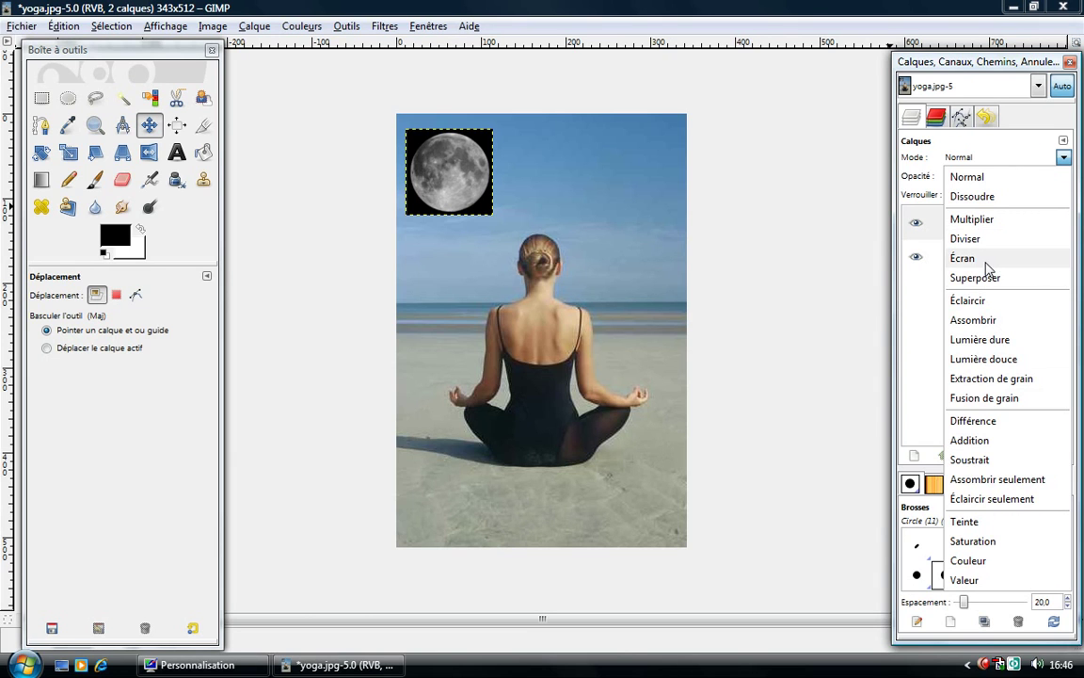
pyautogui.click(971, 262)
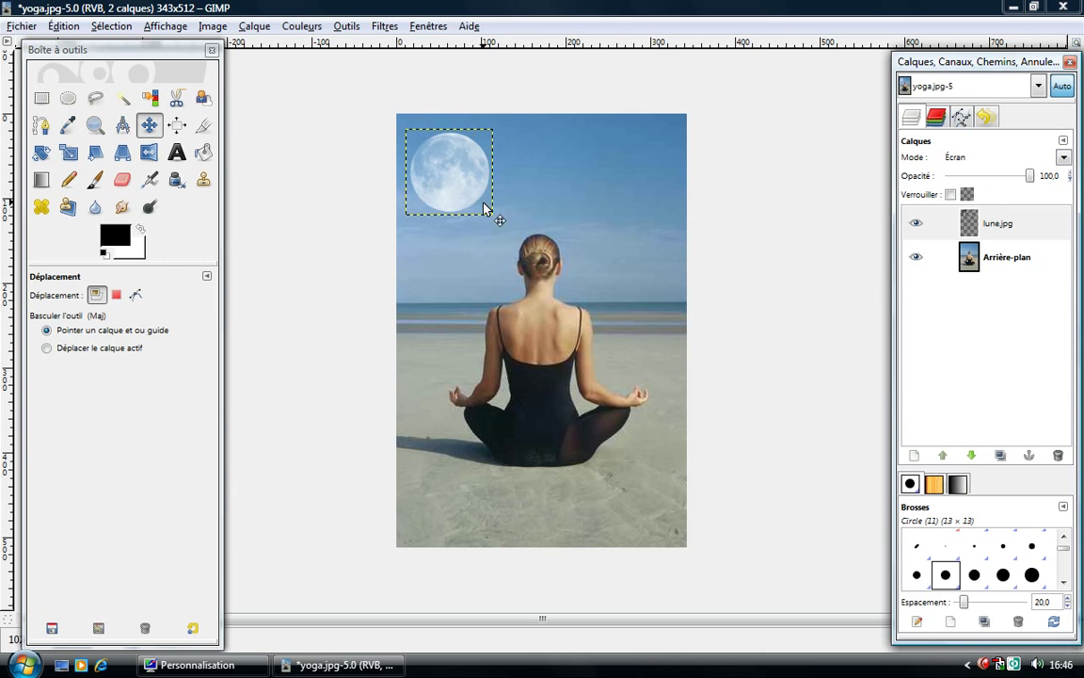
# - Drag the blended moon into the top-right corner of the sky, keeping lune.jpg active
pyautogui.moveTo(458, 189)
pyautogui.mouseDown()
pyautogui.moveTo(662, 168)
pyautogui.moveTo(629, 183)
pyautogui.mouseUp()
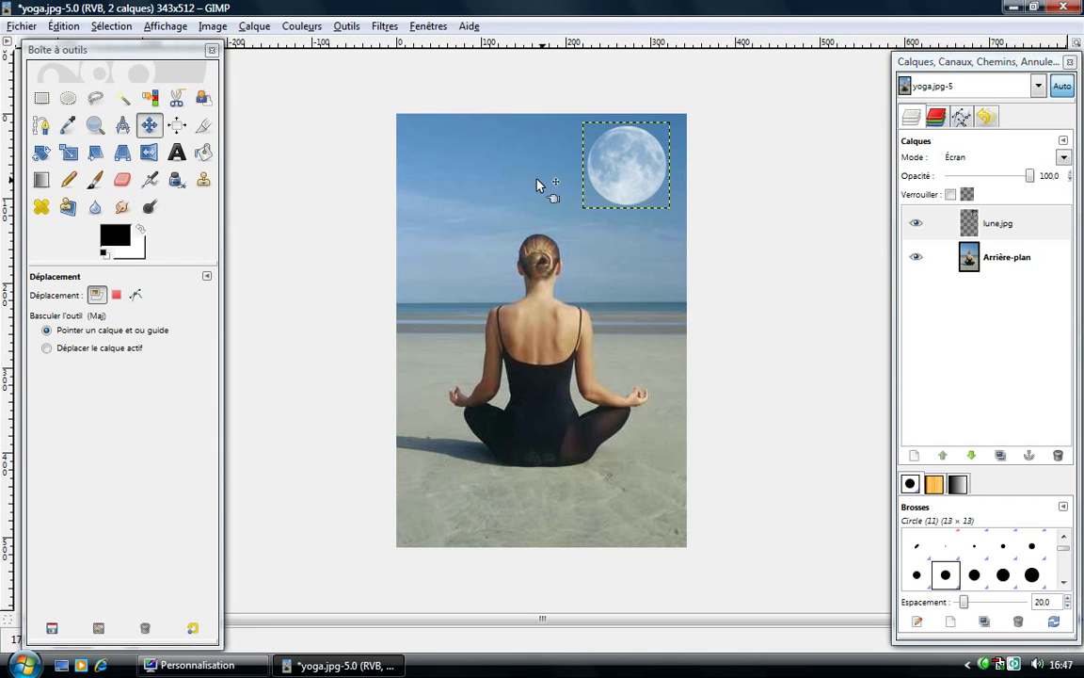
pyautogui.moveTo(622, 172); pyautogui.dragTo(648, 148)
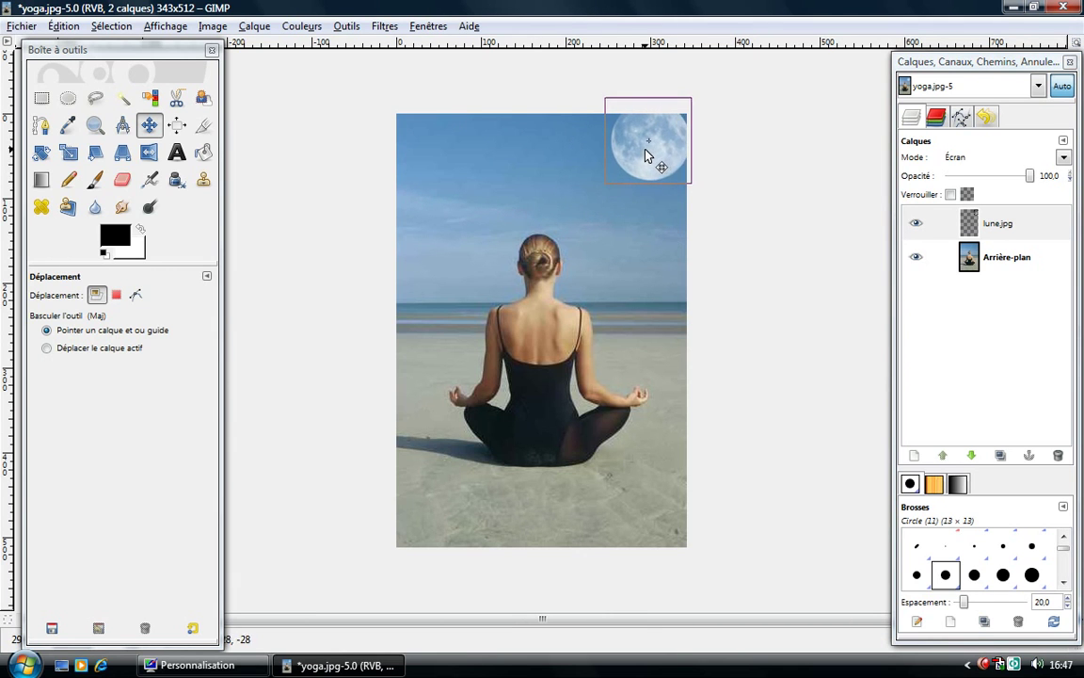
pyautogui.moveTo(648, 148)
pyautogui.mouseDown()
pyautogui.moveTo(640, 161)
pyautogui.moveTo(654, 168)
pyautogui.mouseUp()
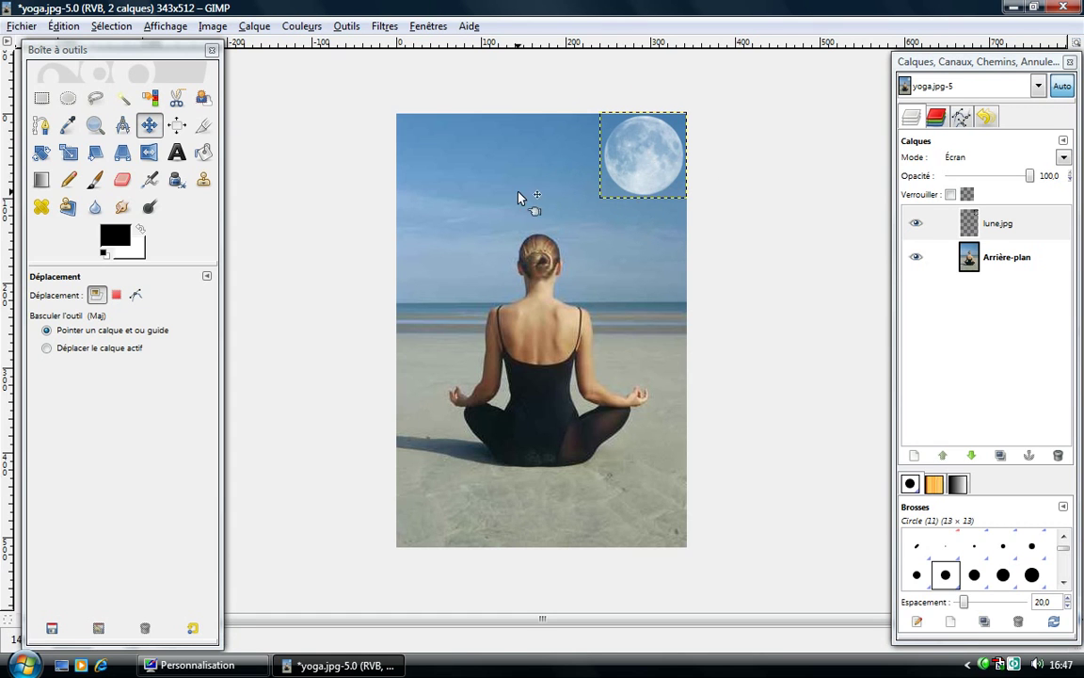
pyautogui.click(988, 259)
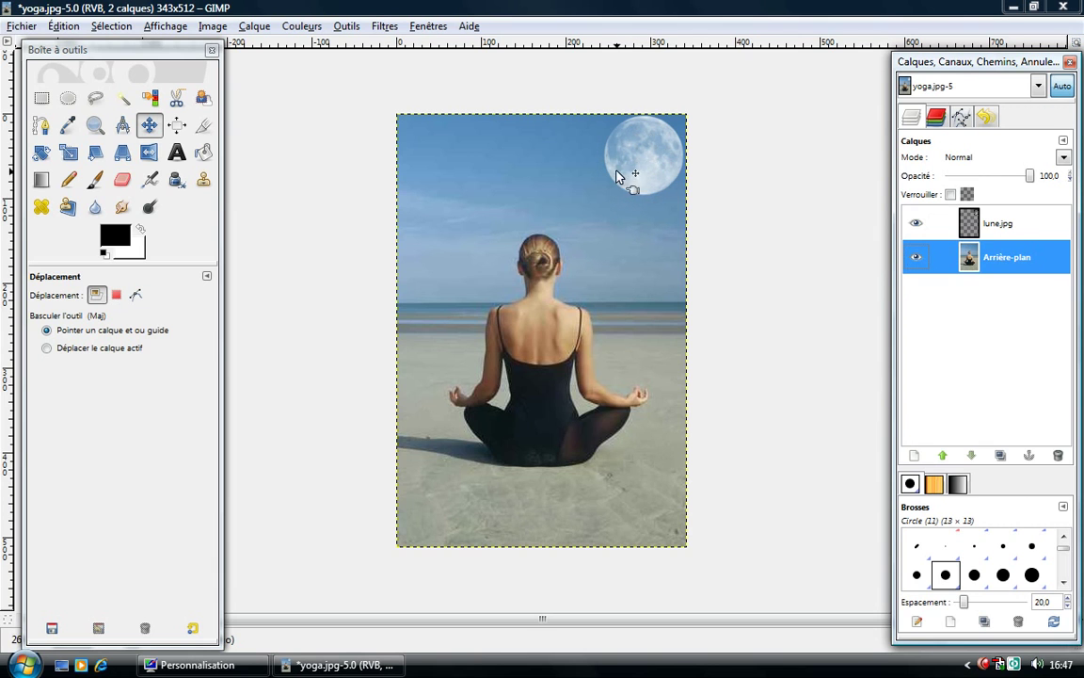
pyautogui.click(976, 228)
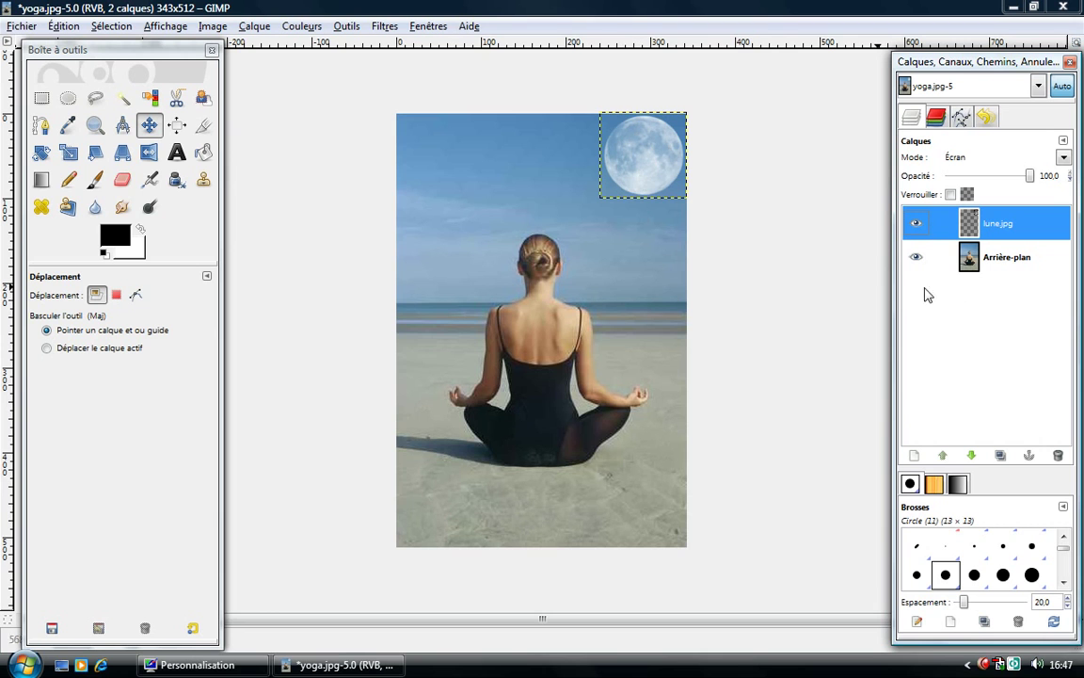
# - Blur the moon with Flou gaussien at radius 5 horizontally and vertically
pyautogui.click(381, 27)
pyautogui.moveTo(402, 125)
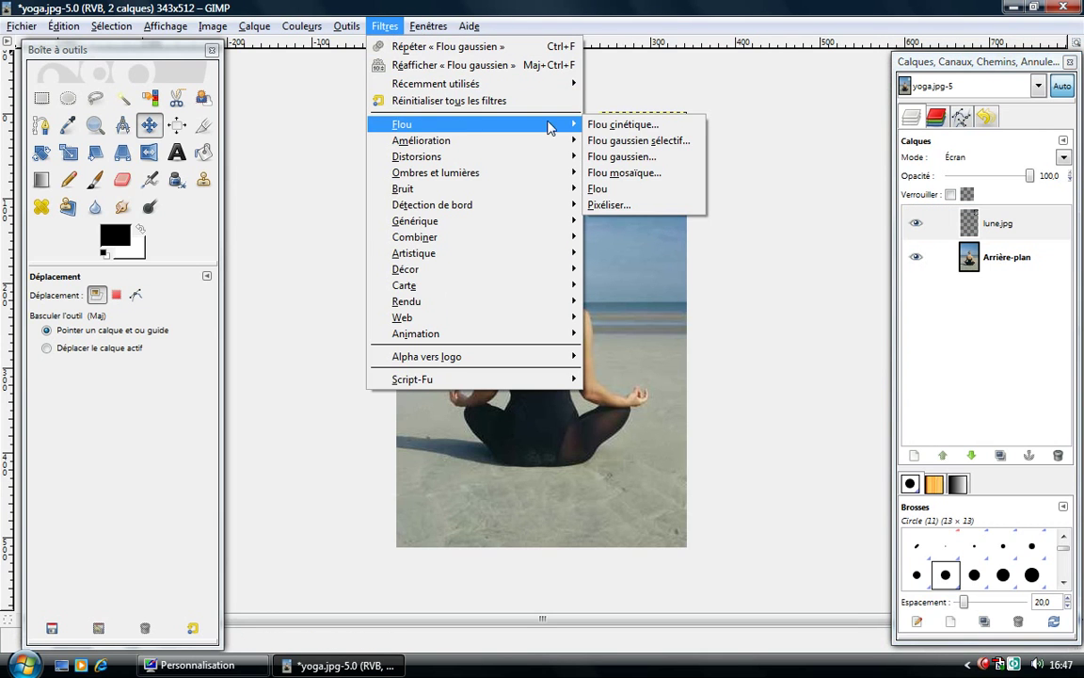
pyautogui.click(633, 160)
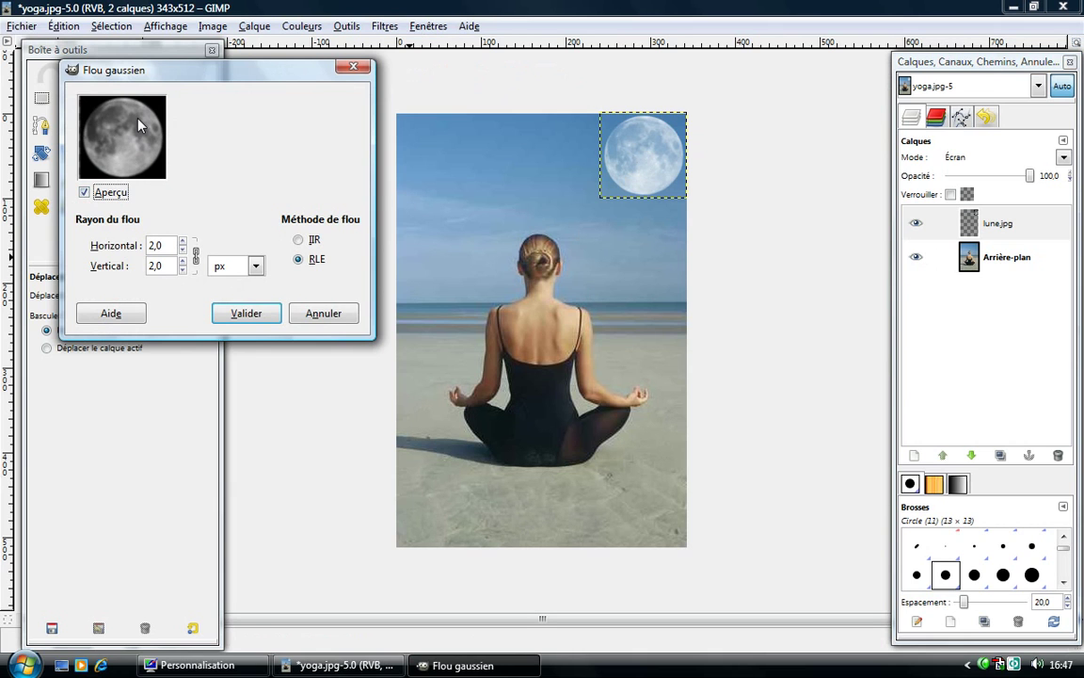
pyautogui.moveTo(165, 247); pyautogui.dragTo(134, 252)
pyautogui.click(158, 266)
pyautogui.click(247, 313)
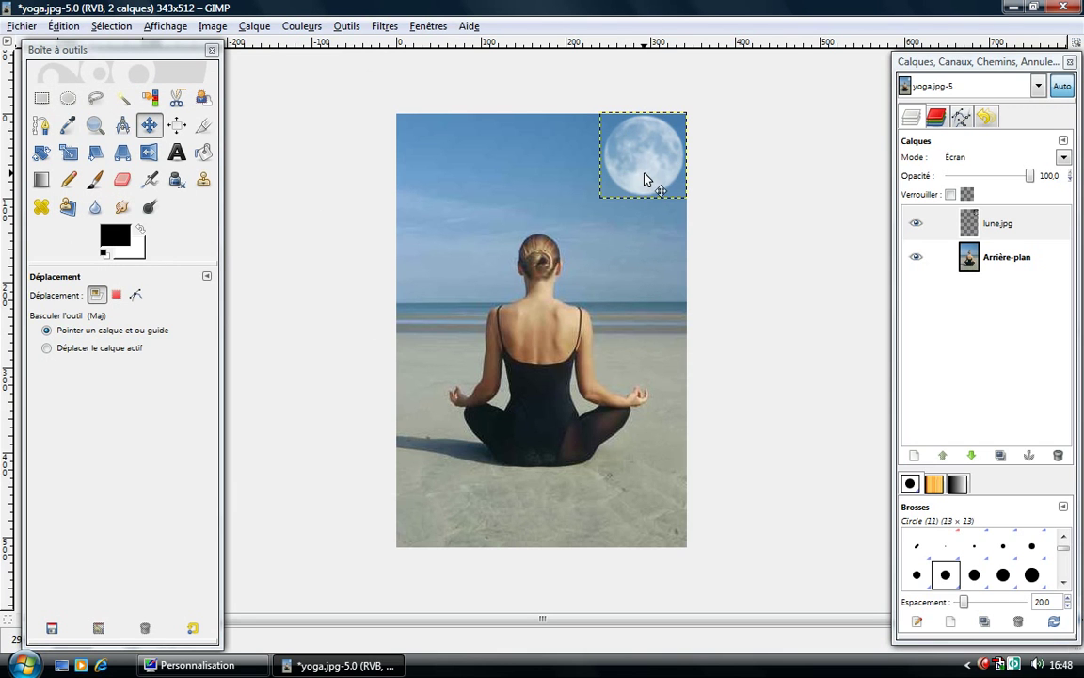
pyautogui.click(1007, 263)
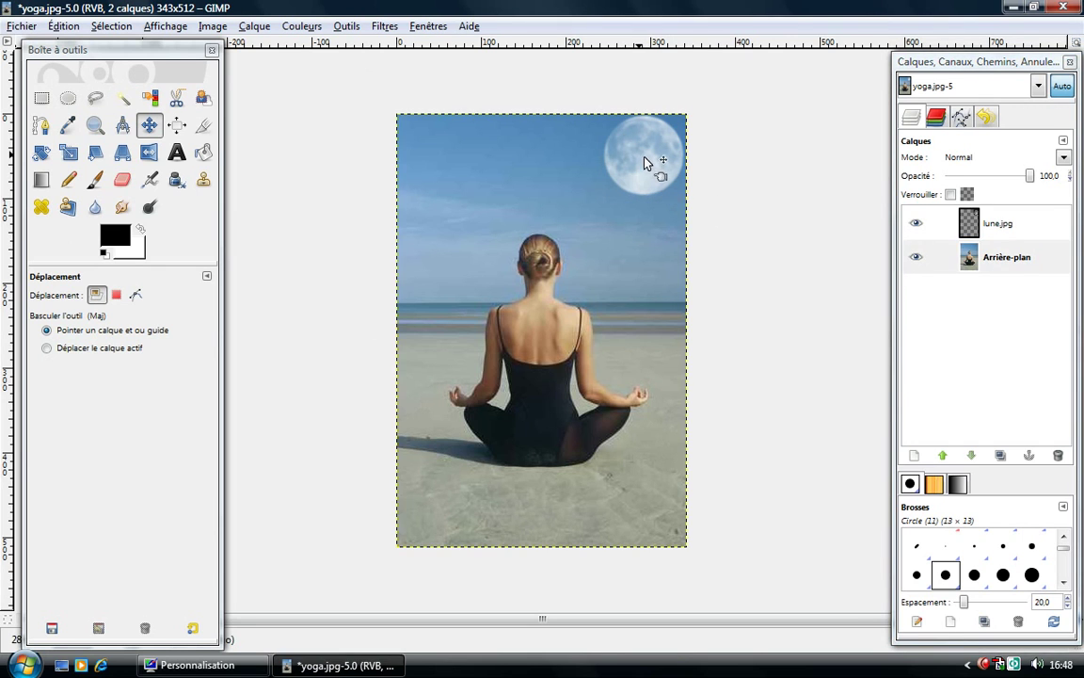
# - Scale lune.jpg to 70×69 pixels and nudge it just inside the top-right corner
pyautogui.click(990, 224)
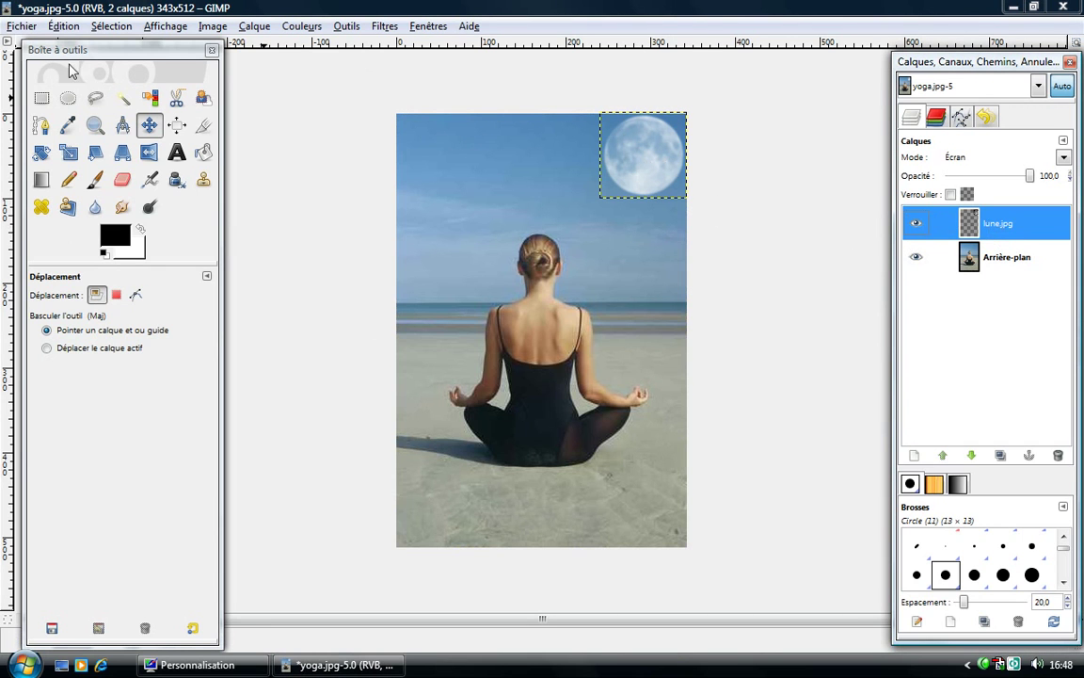
pyautogui.click(69, 156)
pyautogui.moveTo(603, 122); pyautogui.dragTo(645, 156)
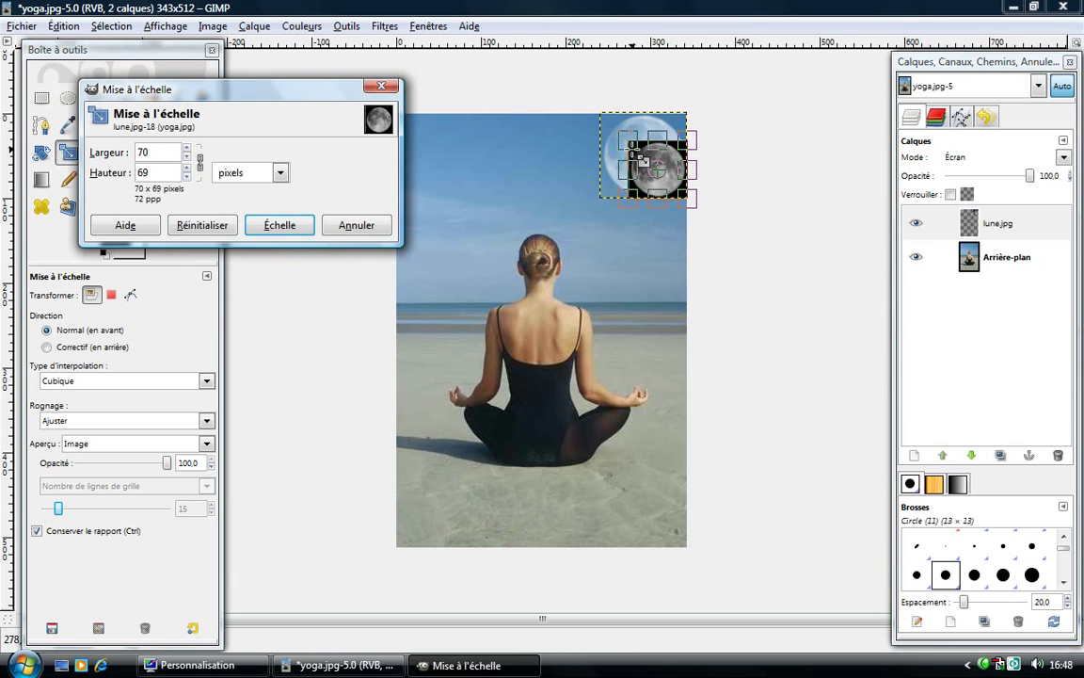
pyautogui.click(279, 226)
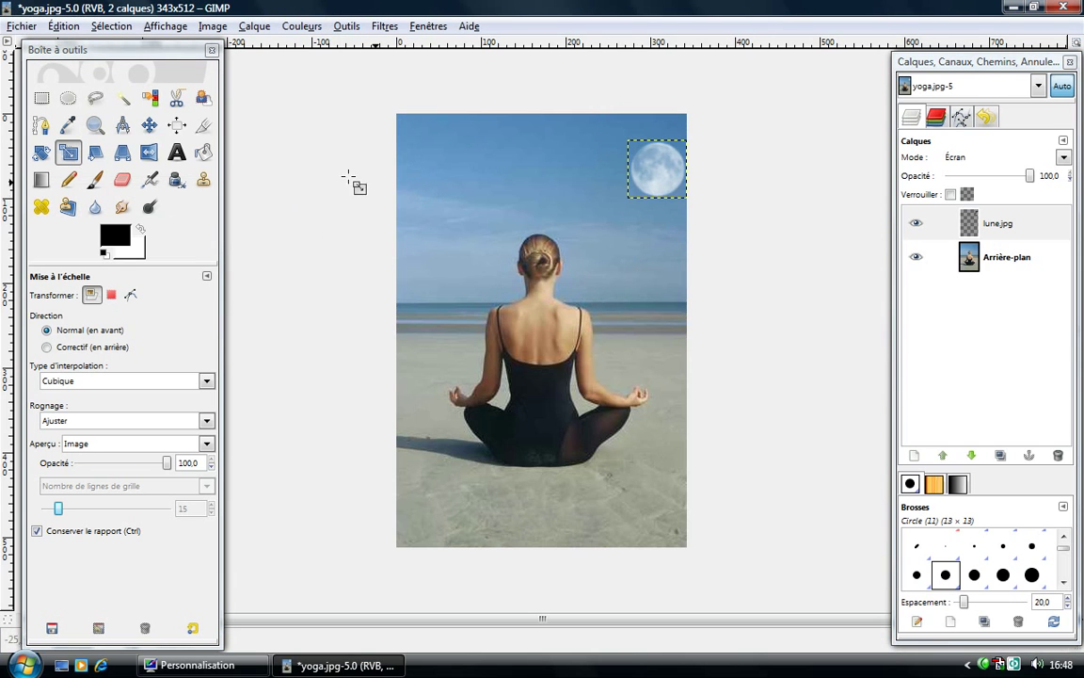
pyautogui.click(150, 125)
pyautogui.moveTo(659, 178); pyautogui.dragTo(649, 158)
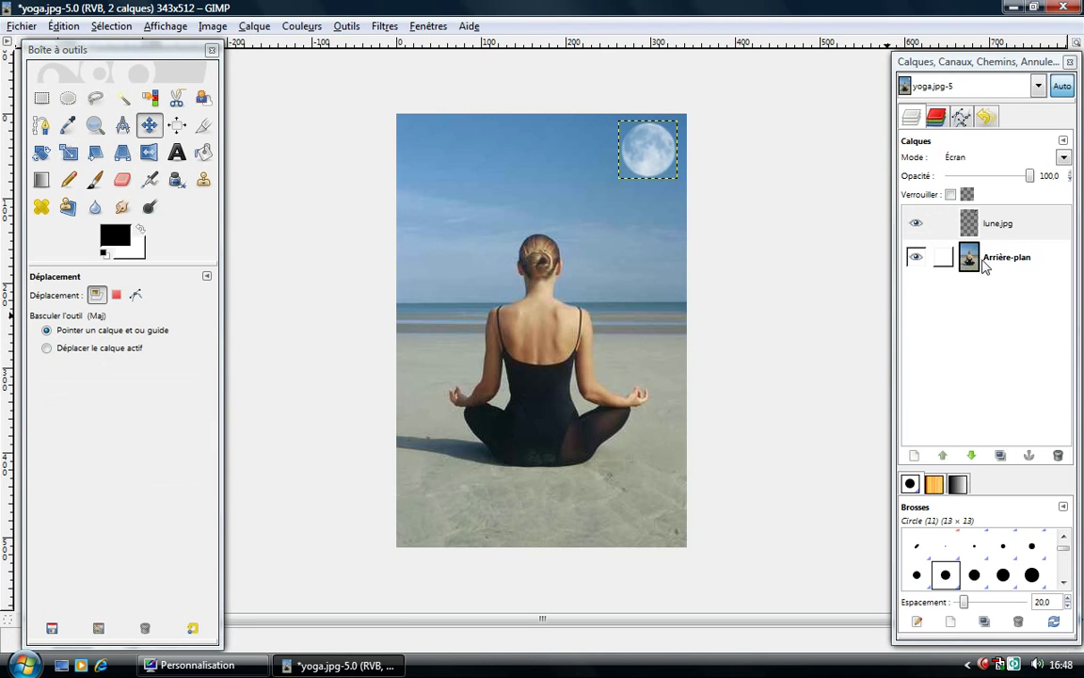
pyautogui.click(951, 257)
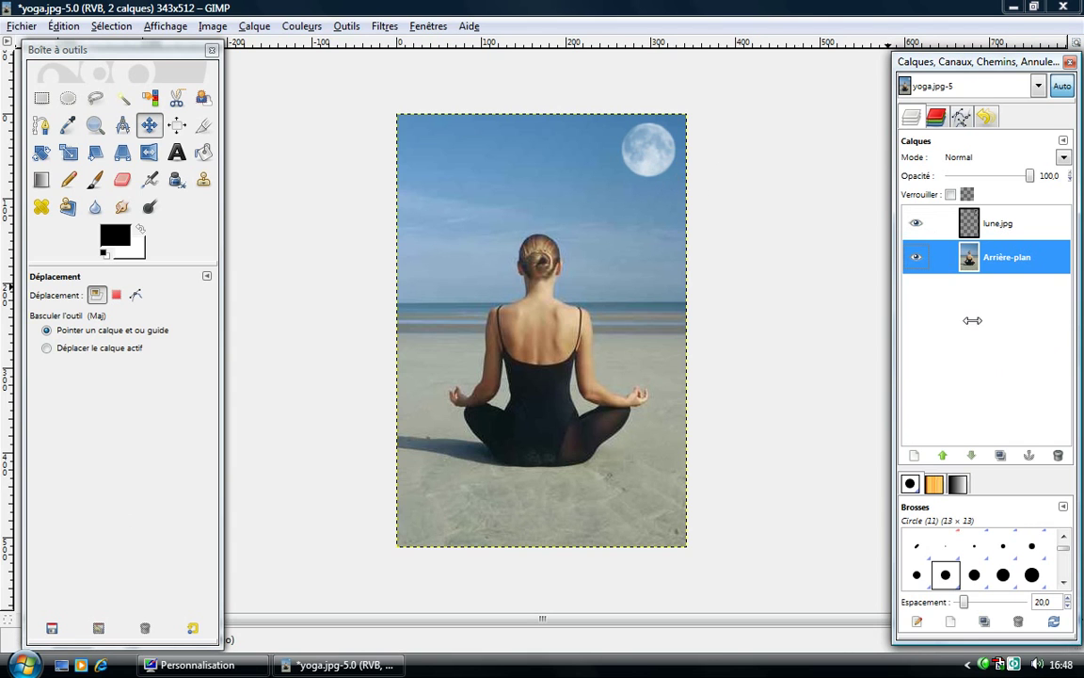
pyautogui.click(995, 231)
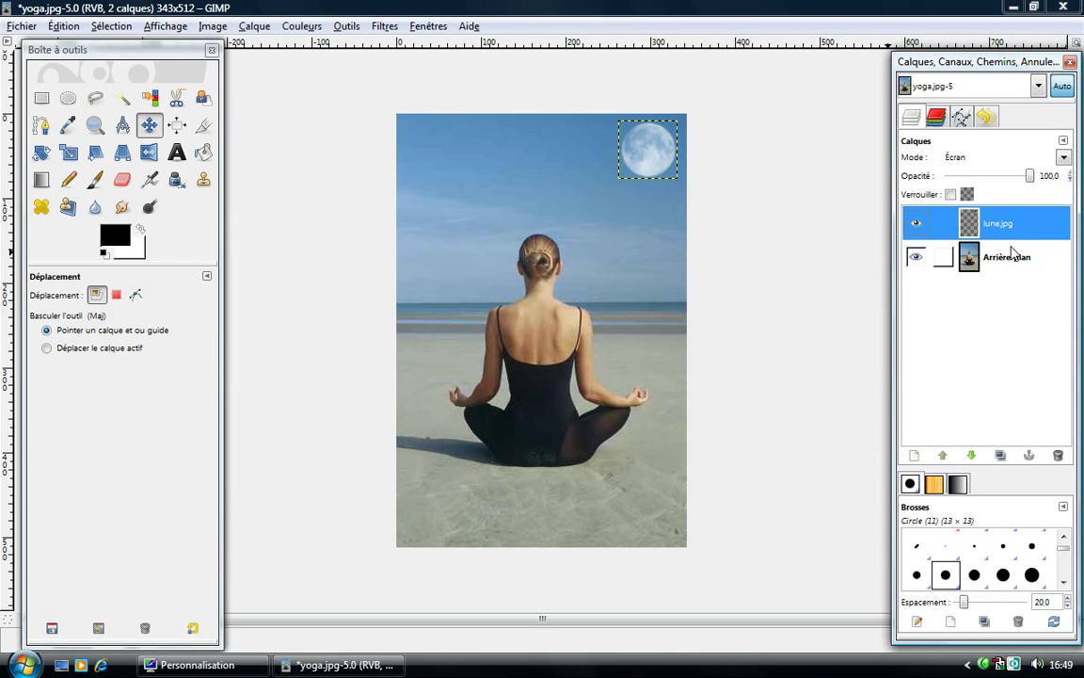
pyautogui.rightClick(996, 234)
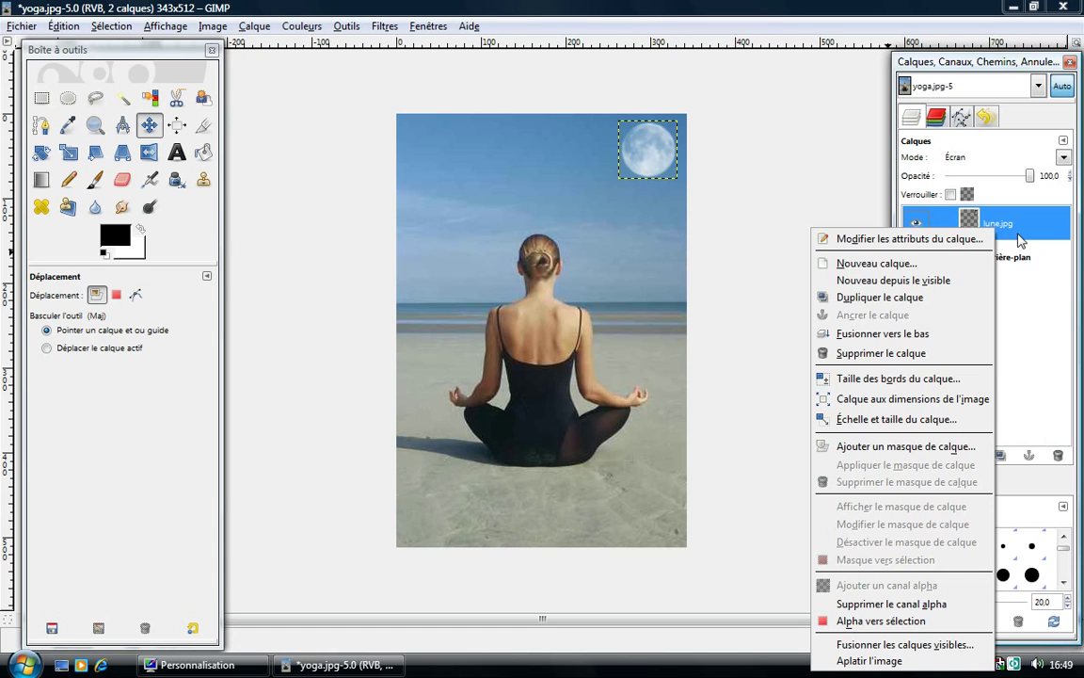
pyautogui.click(998, 233)
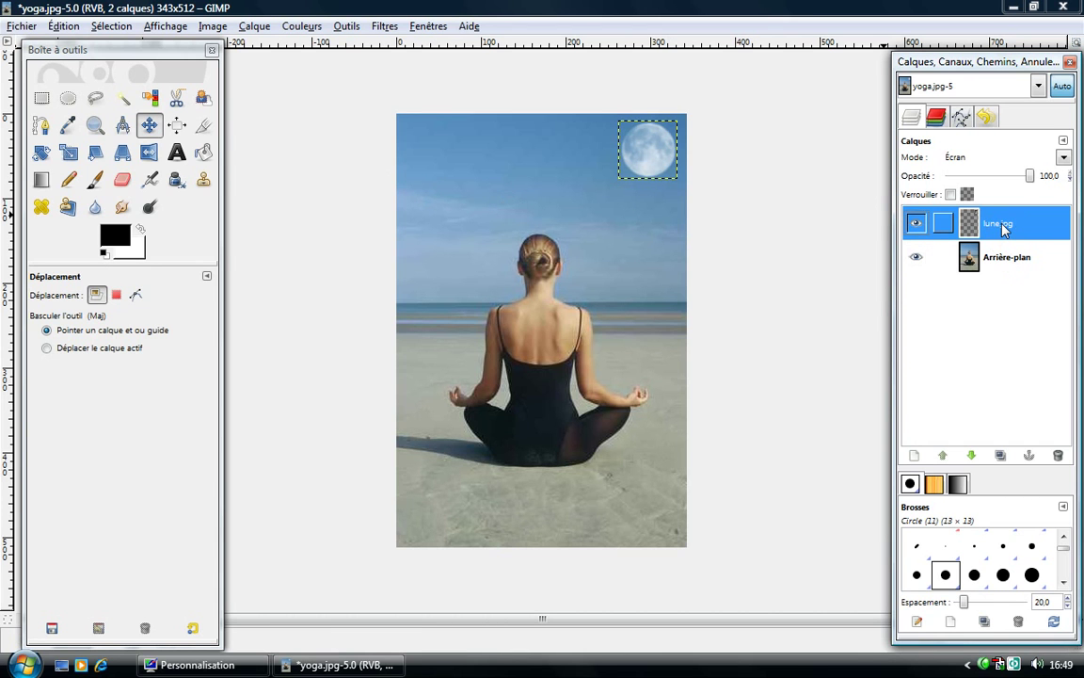
pyautogui.rightClick(1004, 229)
pyautogui.click(847, 200)
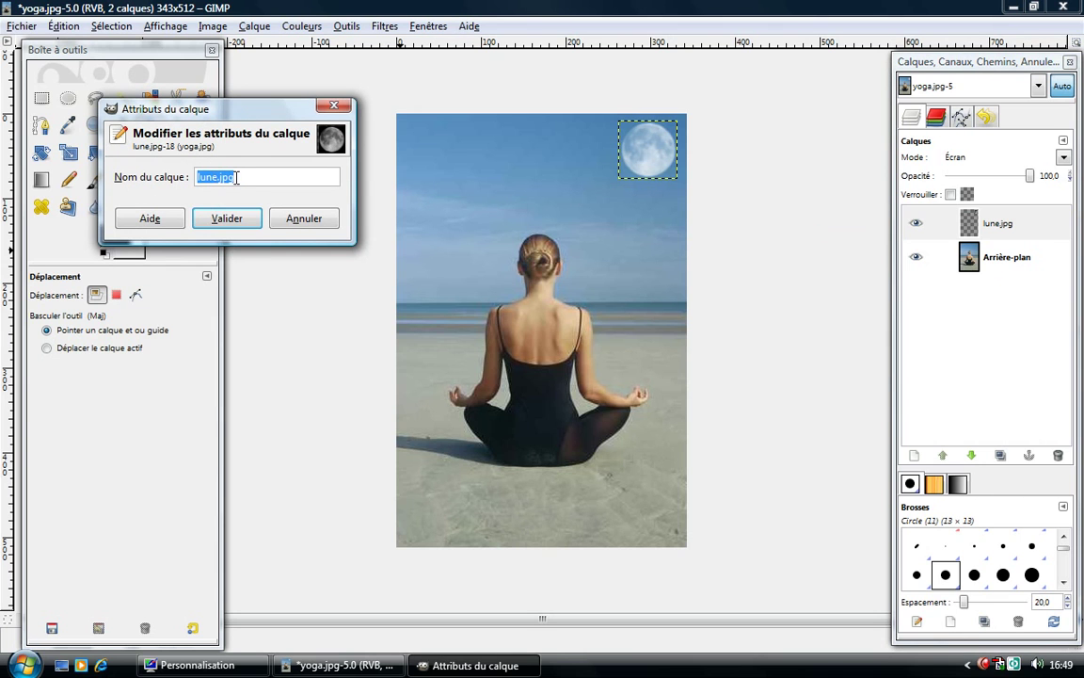
pyautogui.click(301, 224)
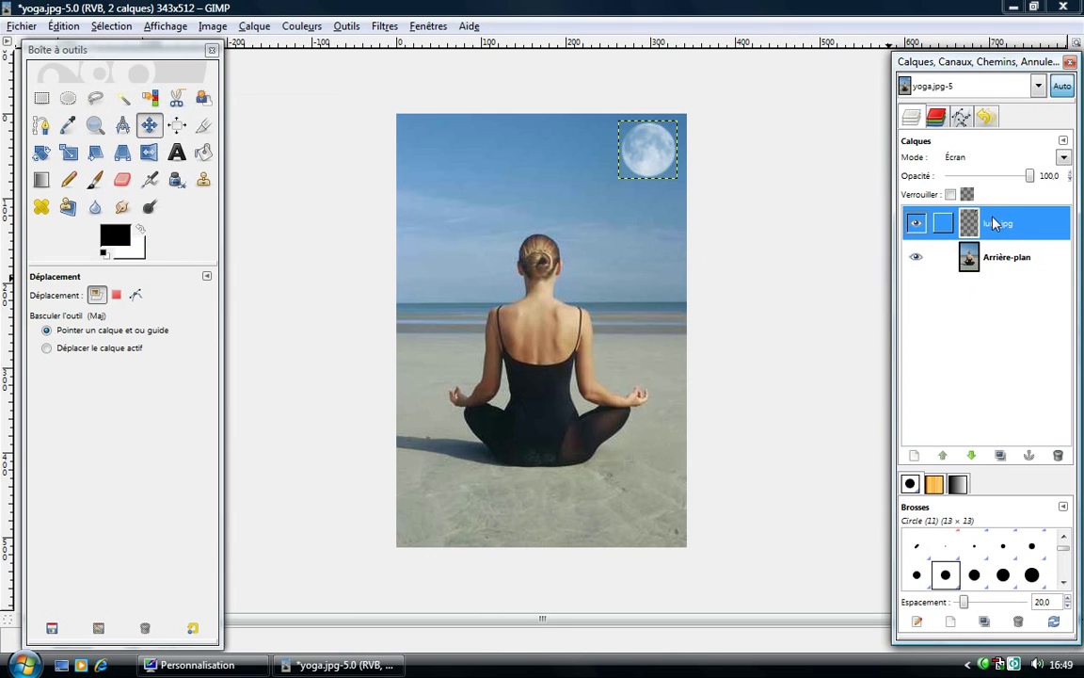
# - Delete the lune.jpg layer with the Layers panel trash-can button
pyautogui.click(1057, 456)
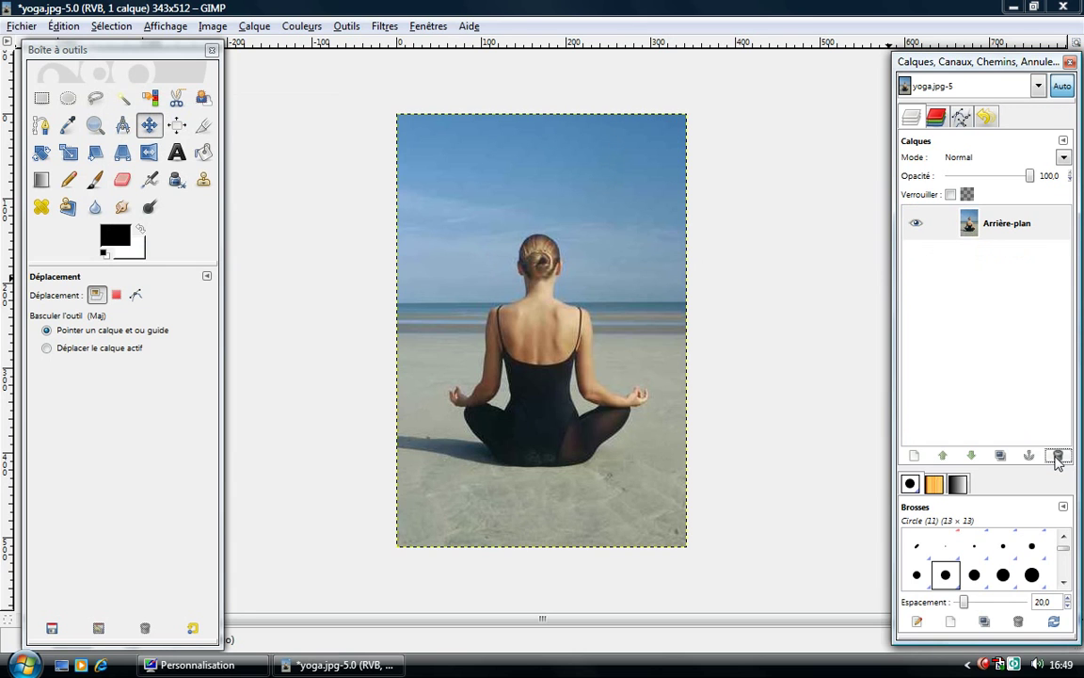